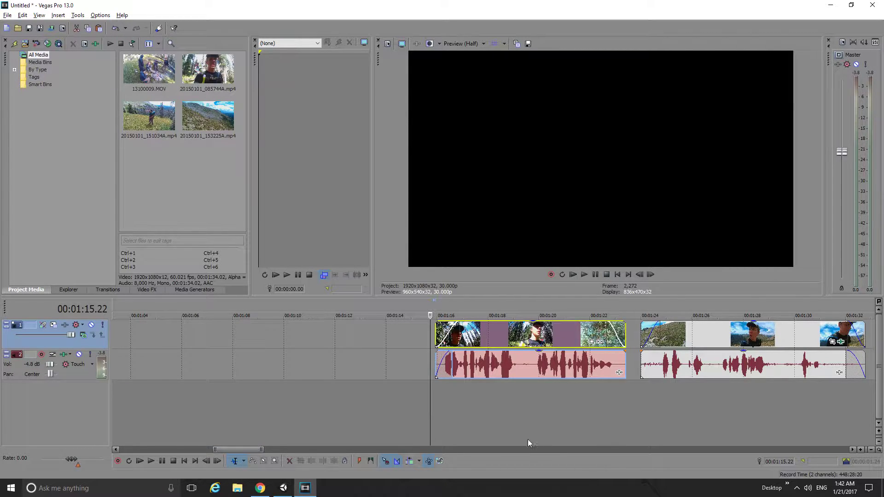
Play the first hiking clip from its start and pause near its end on a vegetation frame.
click(440, 303)
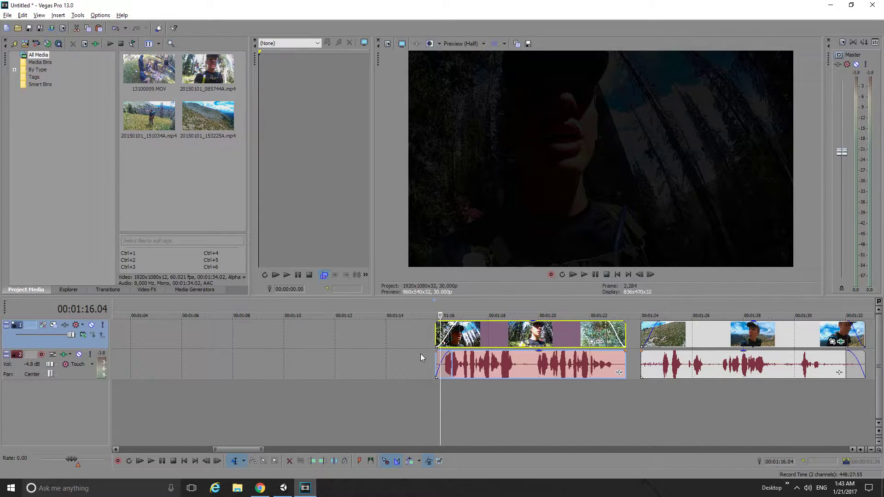
click(432, 305)
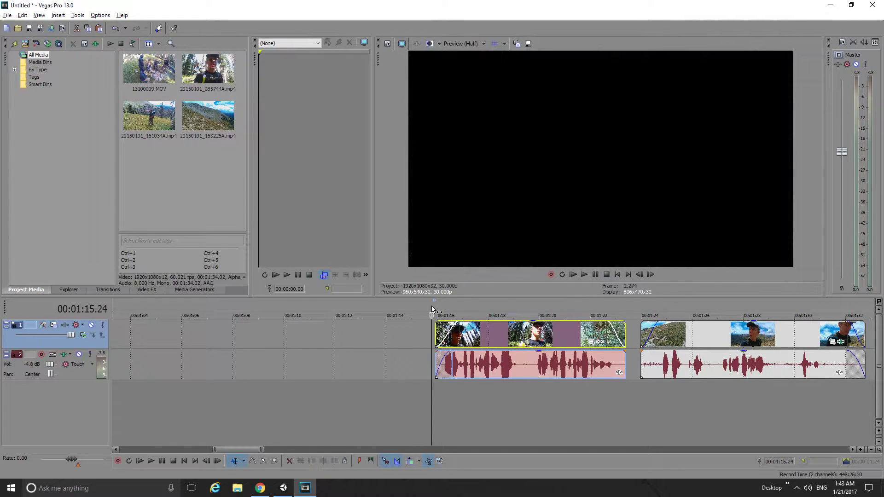
key(space)
click(584, 275)
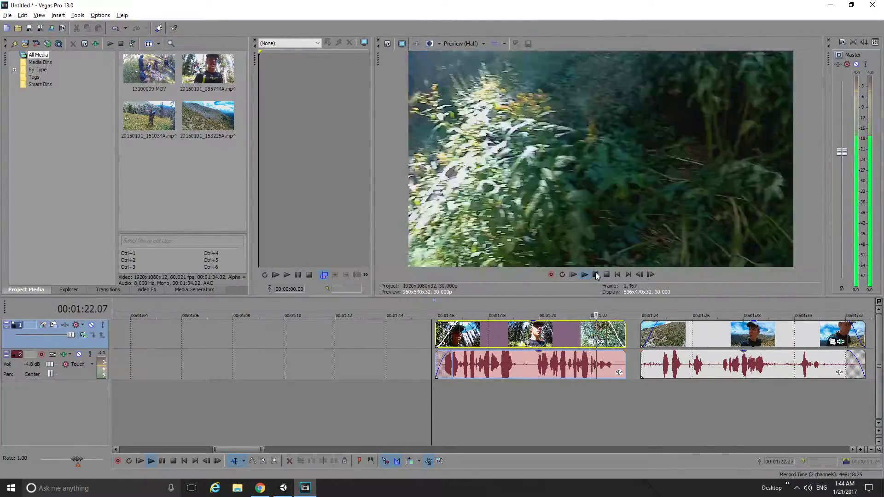
click(595, 274)
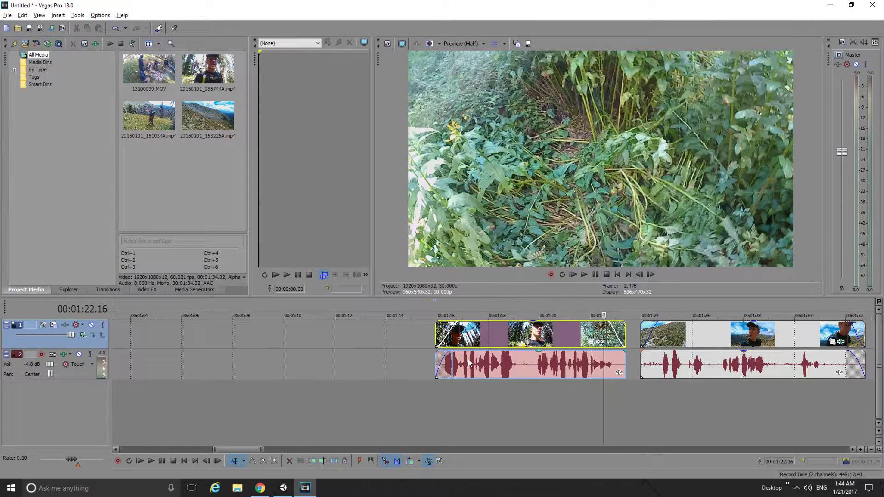
Reposition the first clip's video and audio pair, then nudge its audio slightly later.
drag(491, 337, 470, 373)
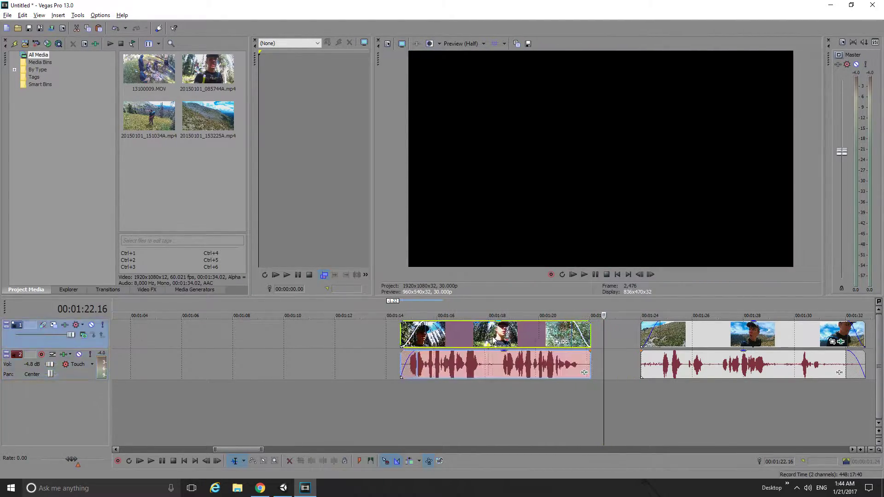
drag(470, 373, 515, 355)
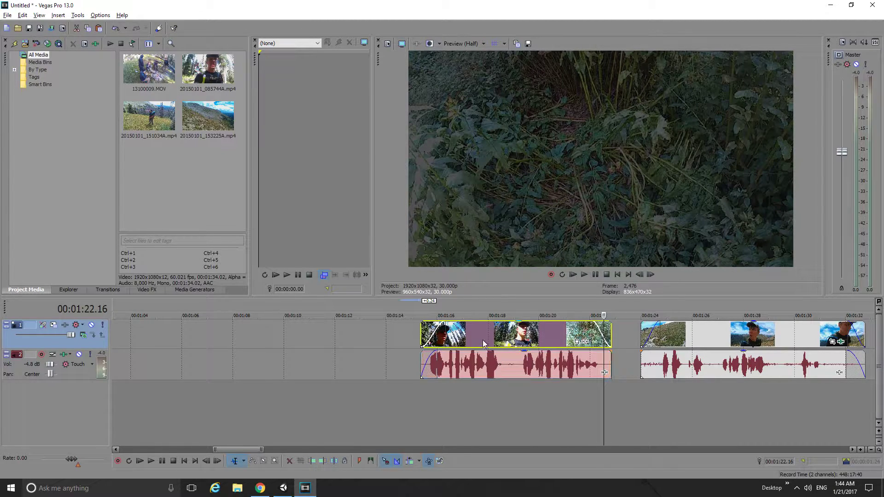
drag(474, 364, 445, 364)
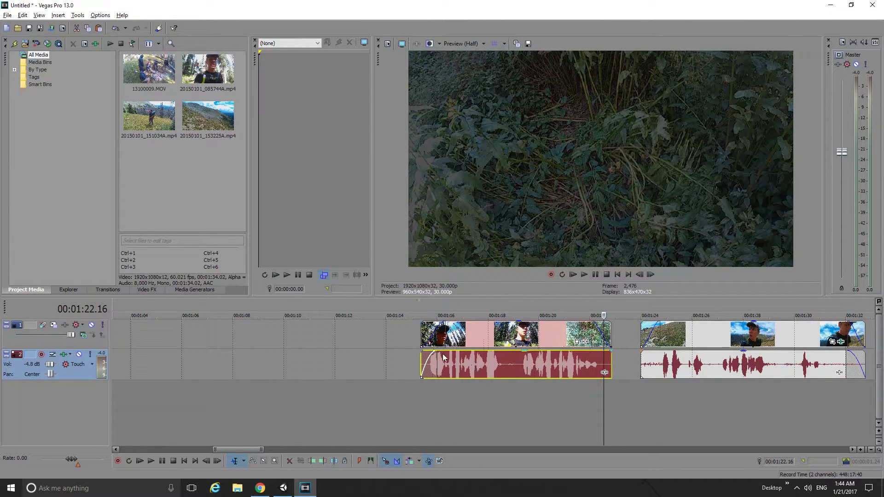
Zoom the timeline and push the first clip's audio further right to match its video.
scroll(465, 365, up, 3)
scroll(440, 354, up, 2)
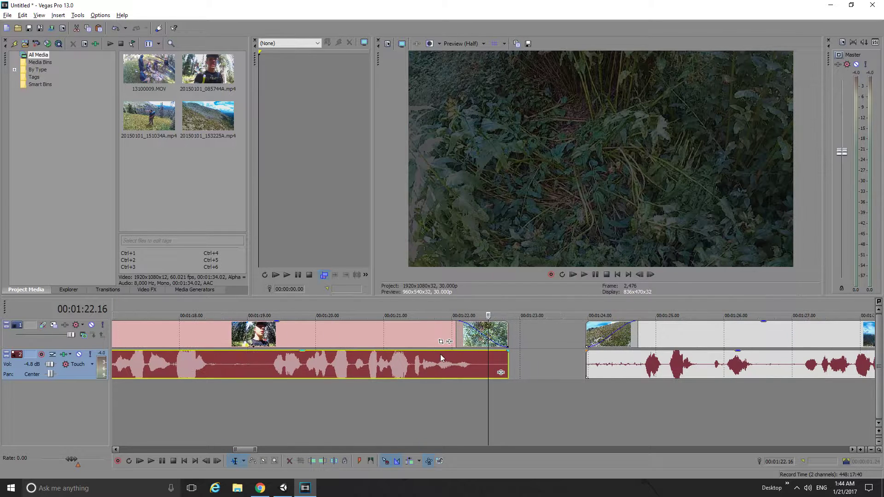
drag(252, 449, 243, 449)
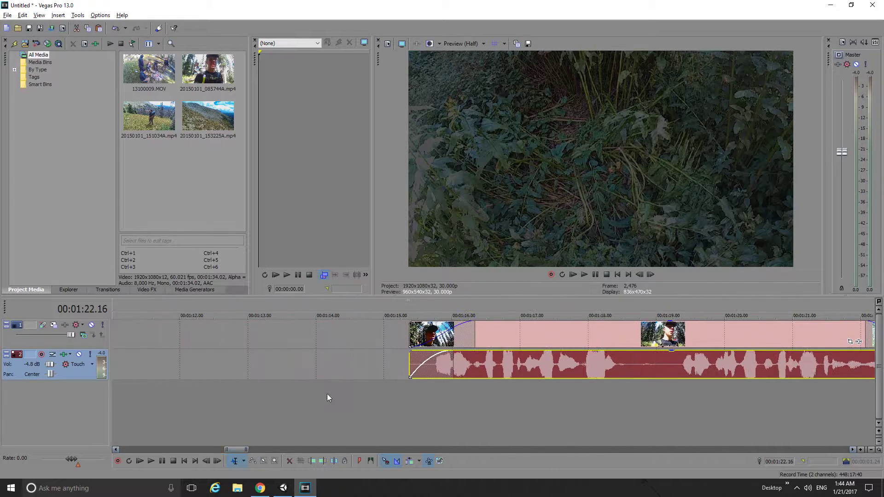
drag(468, 368, 488, 366)
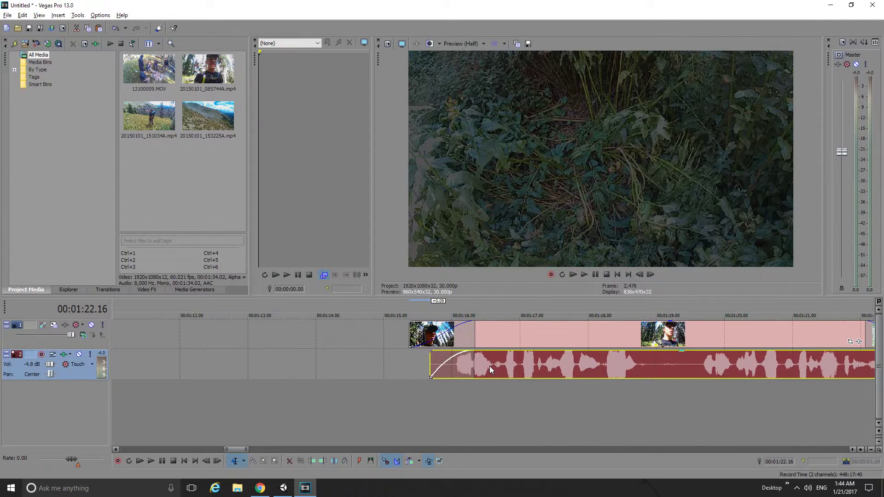
click(408, 307)
key(space)
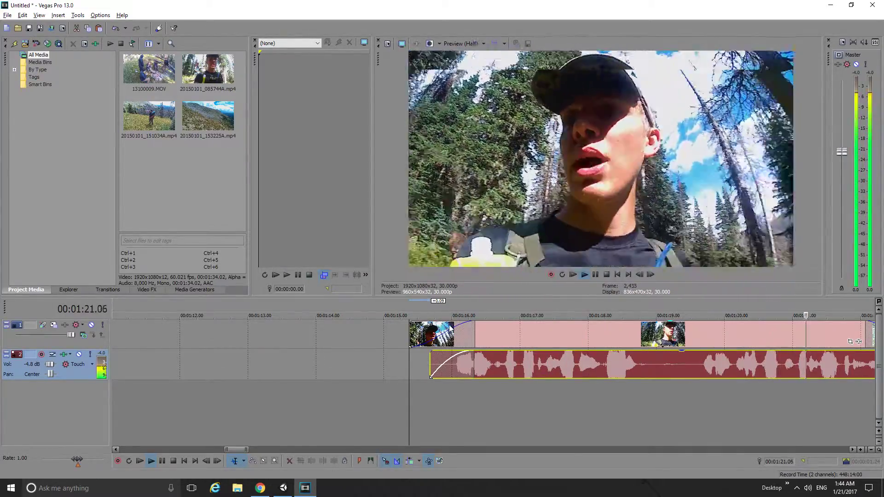
click(499, 368)
key(space)
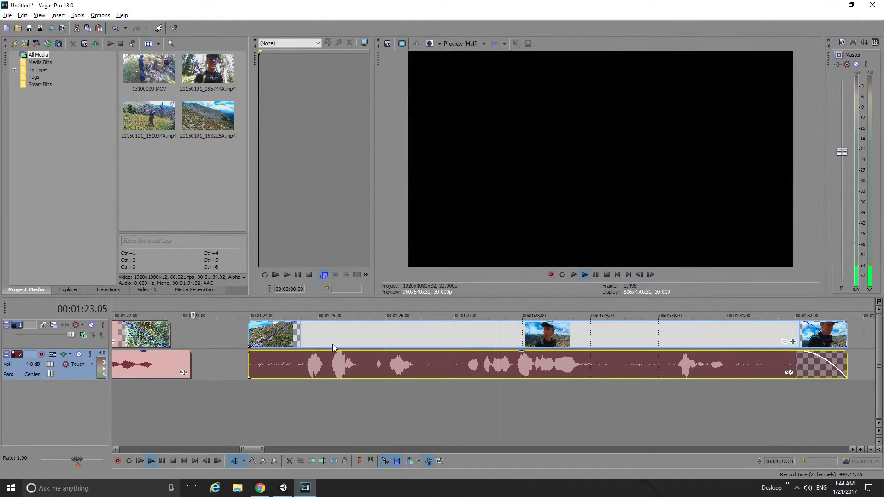
drag(257, 448, 244, 449)
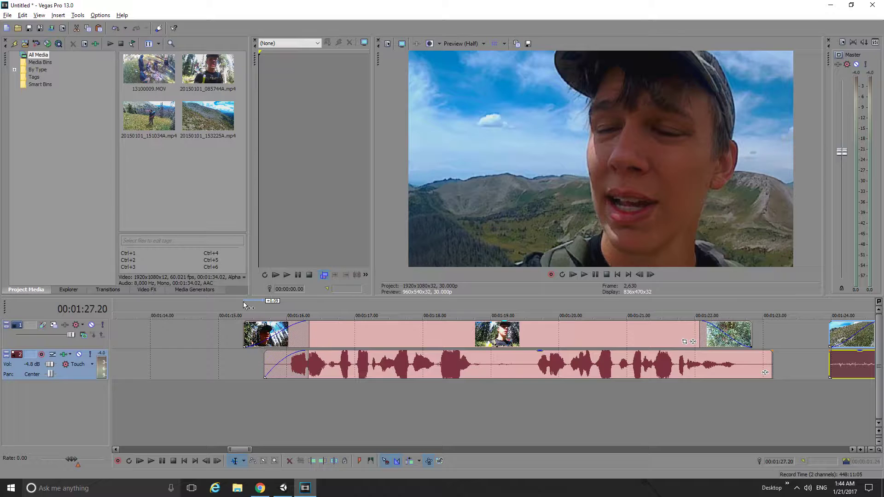
Shift the first clip's video slightly earlier and drag its audio to start with the video.
click(238, 315)
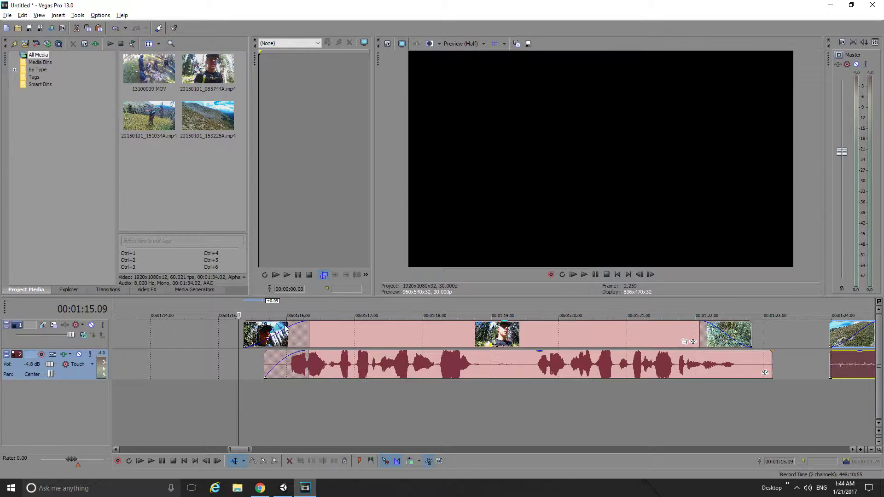
click(325, 334)
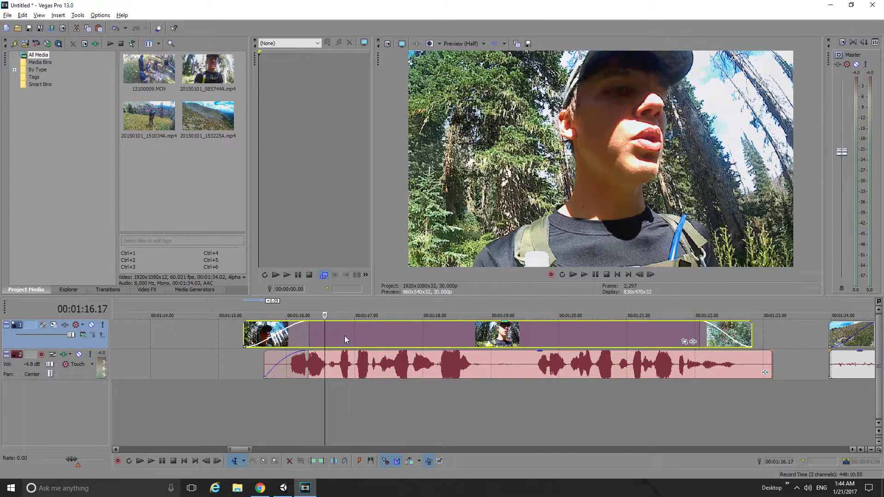
drag(359, 338, 340, 367)
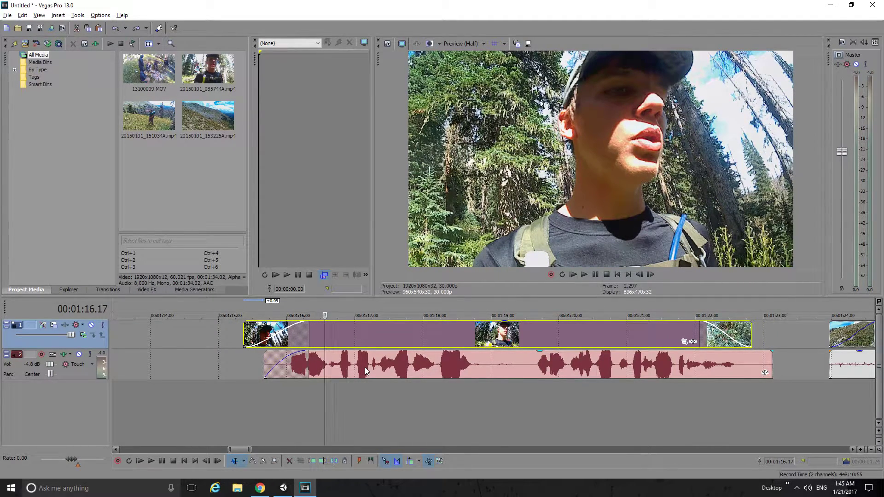
click(365, 371)
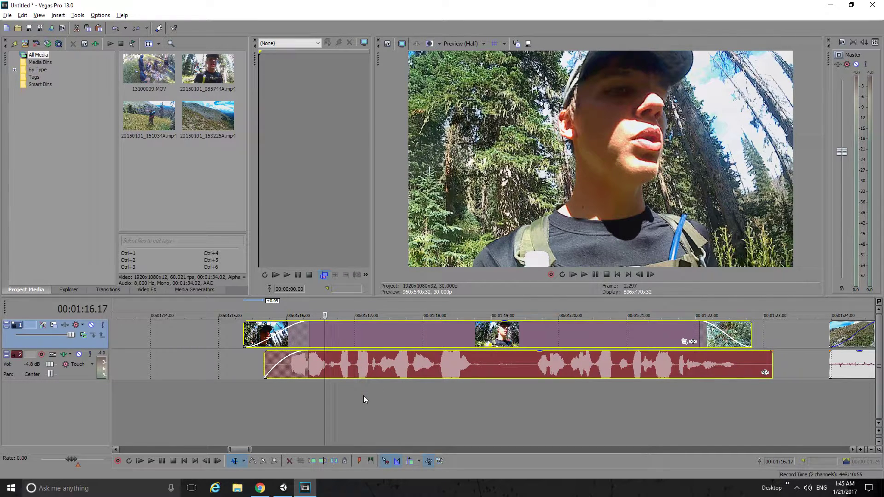
click(385, 415)
mouse_move(368, 338)
mouse_down()
mouse_move(309, 334)
mouse_move(715, 354)
mouse_move(722, 339)
mouse_move(621, 353)
mouse_up()
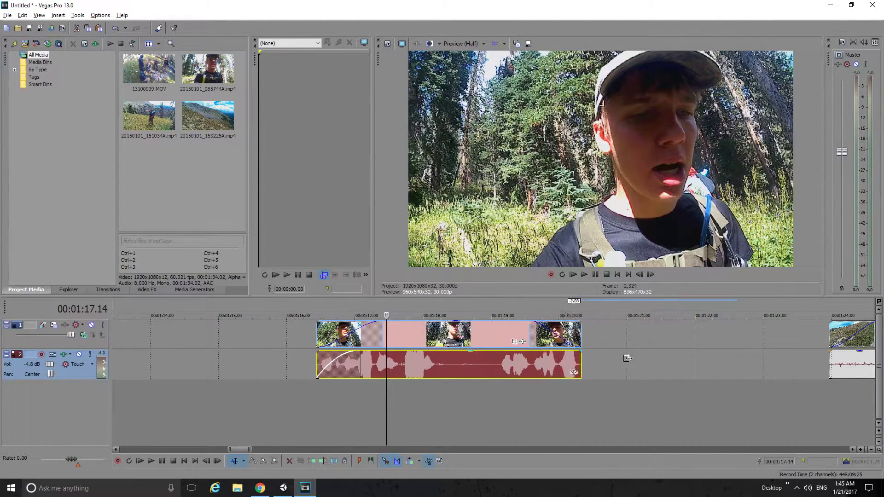
Trim the end of the first clip pair much shorter.
drag(621, 353, 519, 353)
scroll(609, 397, down, 2)
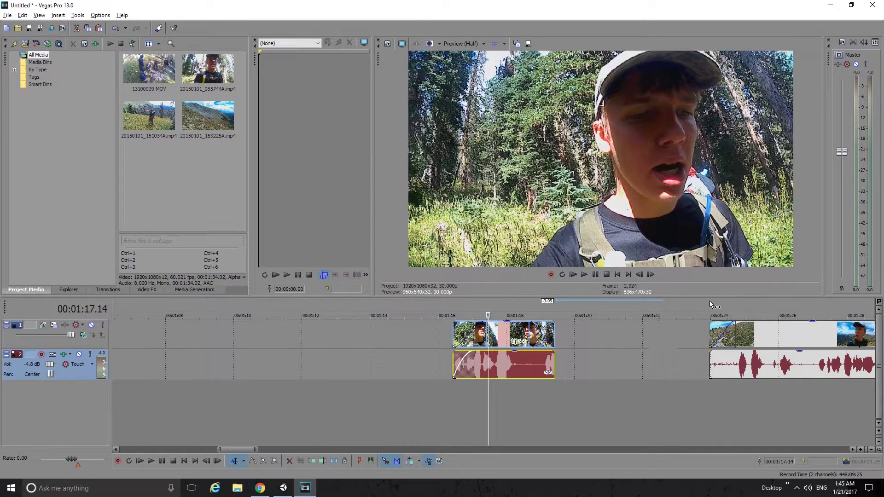
click(700, 315)
Play back the second hiking clip from its start, then stop.
drag(241, 451, 251, 448)
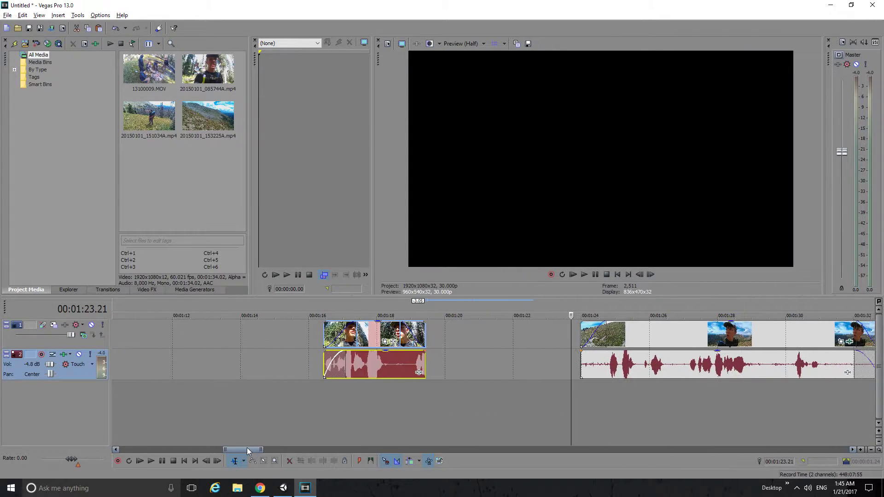
click(481, 316)
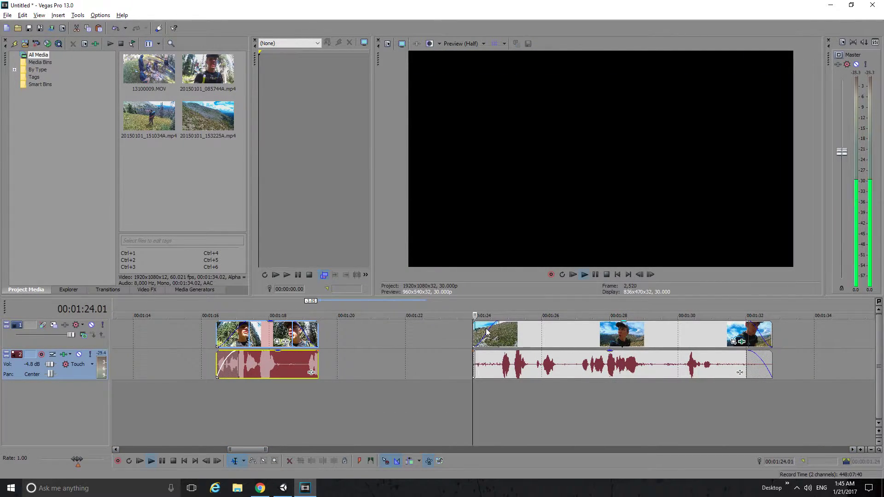
key(space)
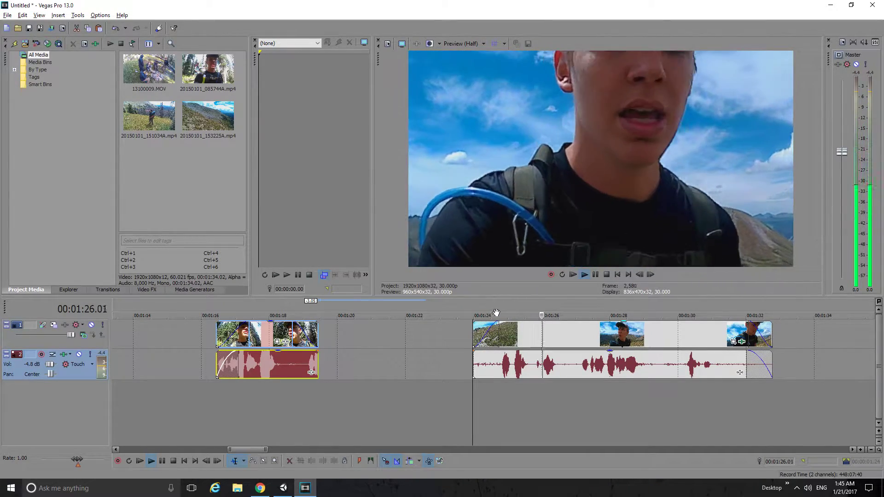
key(space)
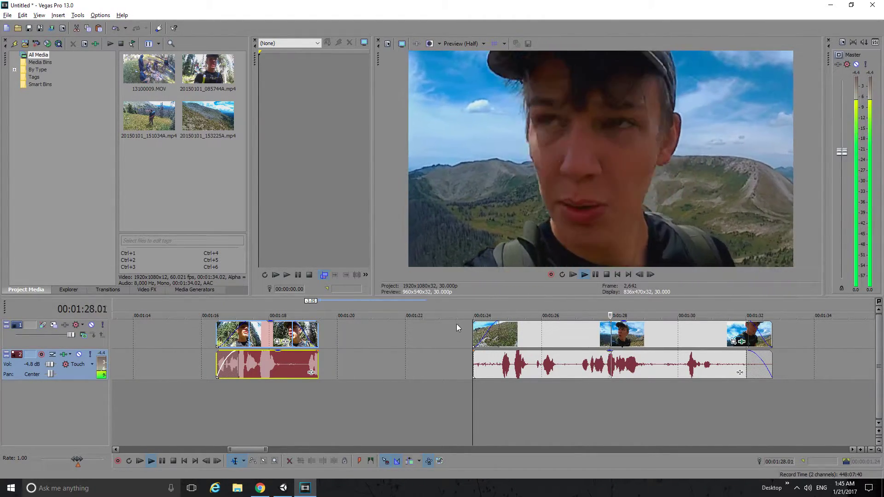
scroll(458, 340, up, 2)
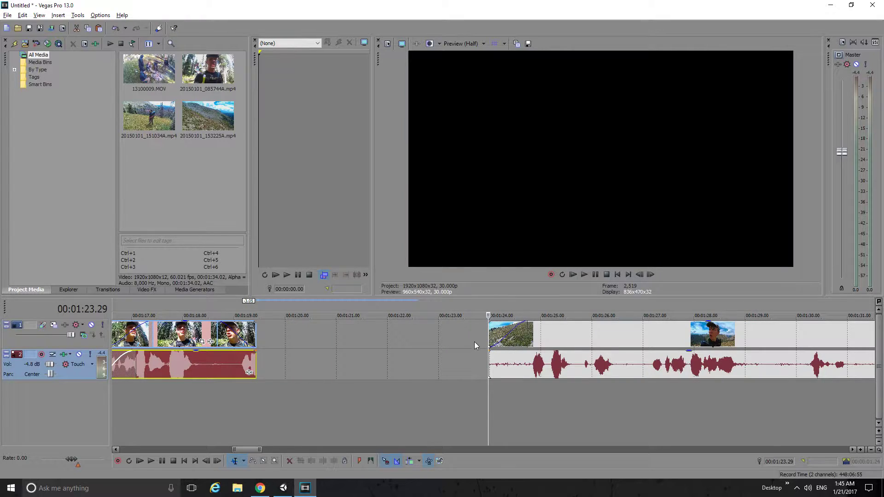
Move the second clip's audio about 0.13 s later and play the mountain clip to review.
click(527, 361)
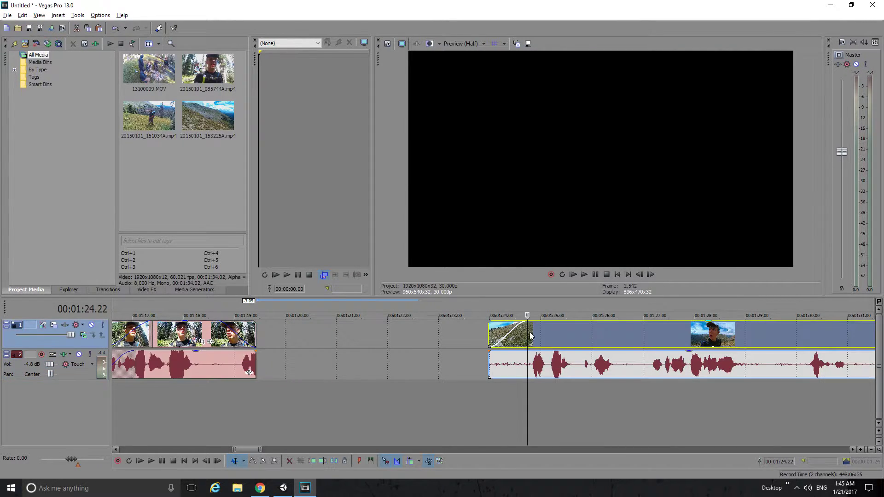
drag(504, 366, 524, 365)
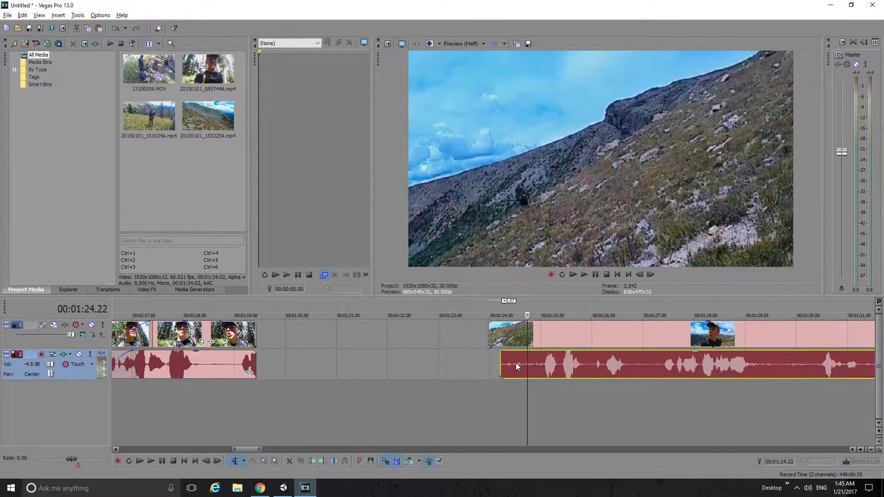
click(487, 307)
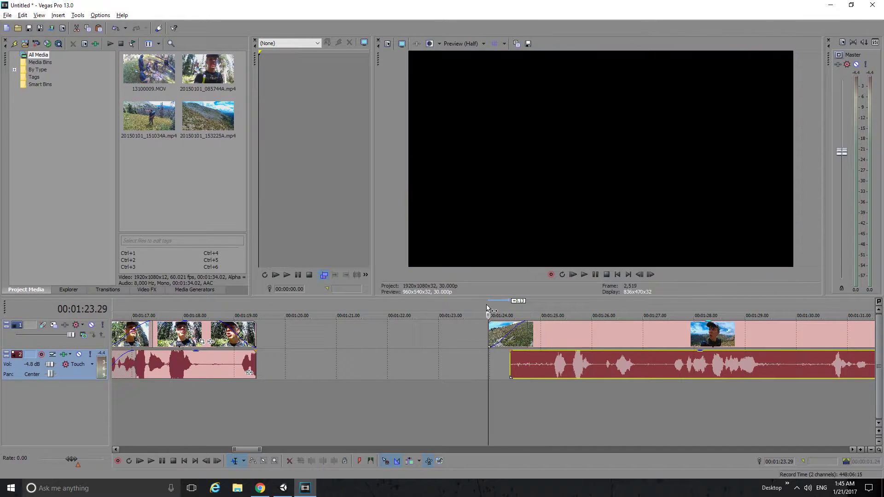
click(584, 273)
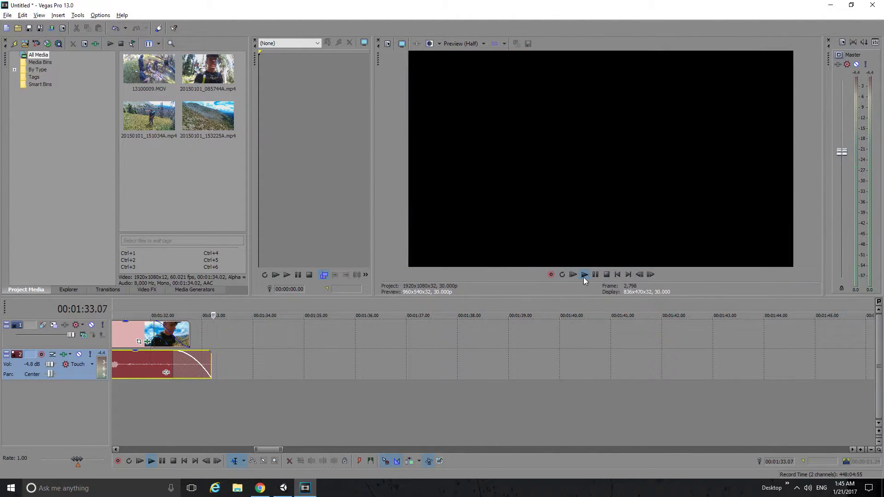
click(583, 275)
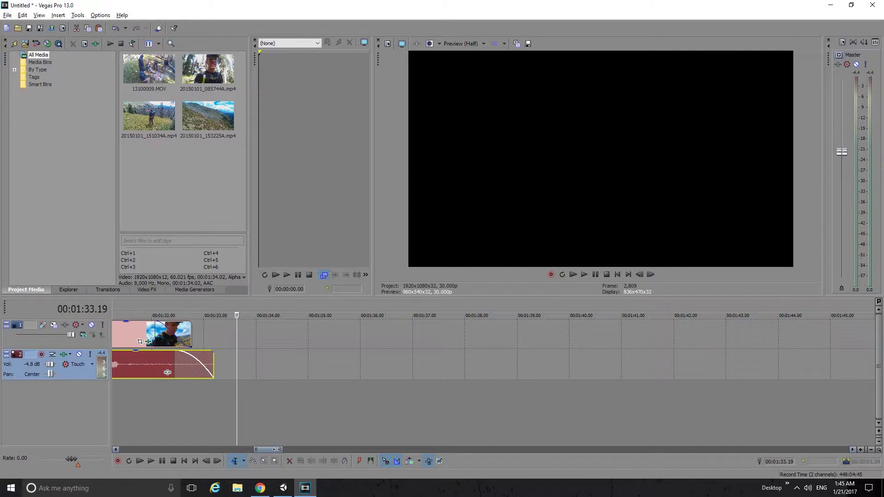
Group the second clip's video with its audio and move the pair about 0.29 s later.
drag(277, 449, 257, 442)
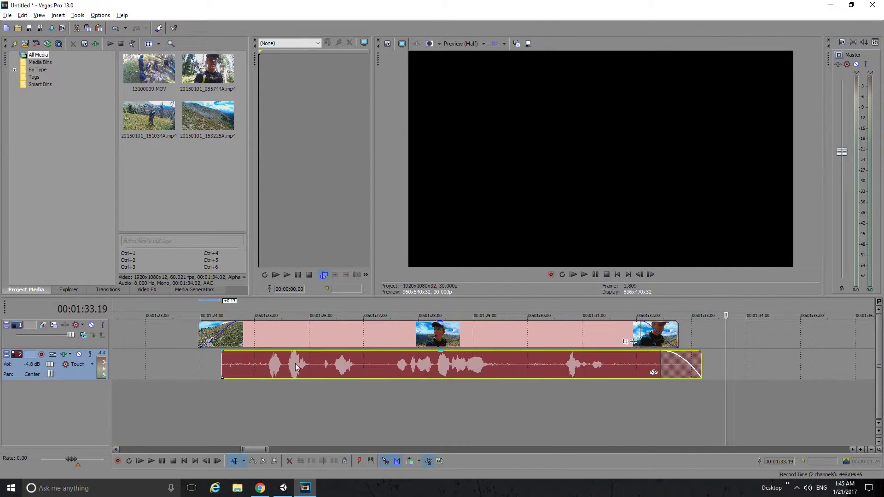
click(305, 339)
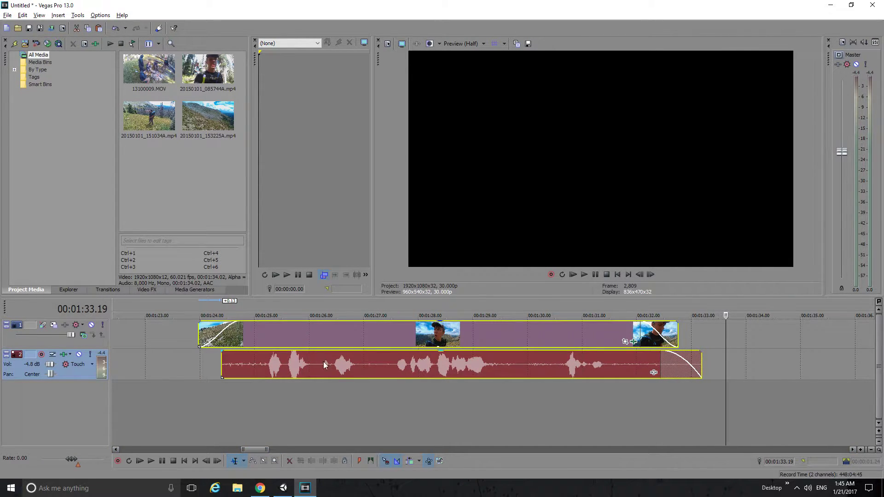
click(349, 374)
ctrl+click(368, 334)
drag(270, 334, 213, 344)
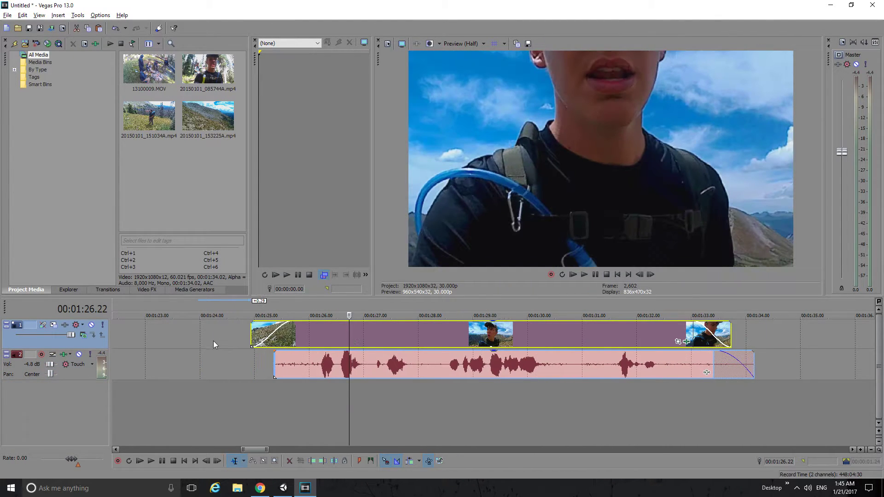